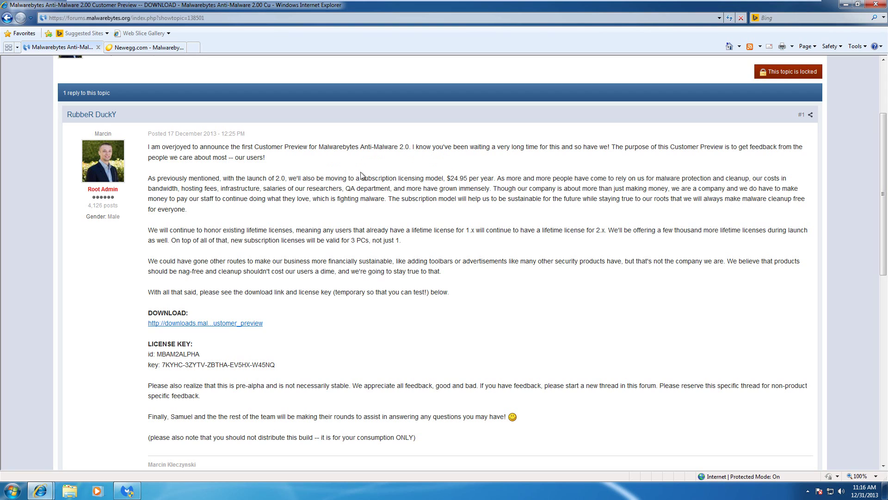
Step: Highlight the subscription licensing text on the forum post and the '3 PCs' title on Newegg
{"action": "left_click_drag", "start_coordinate": [359, 180], "coordinate": [443, 185]}
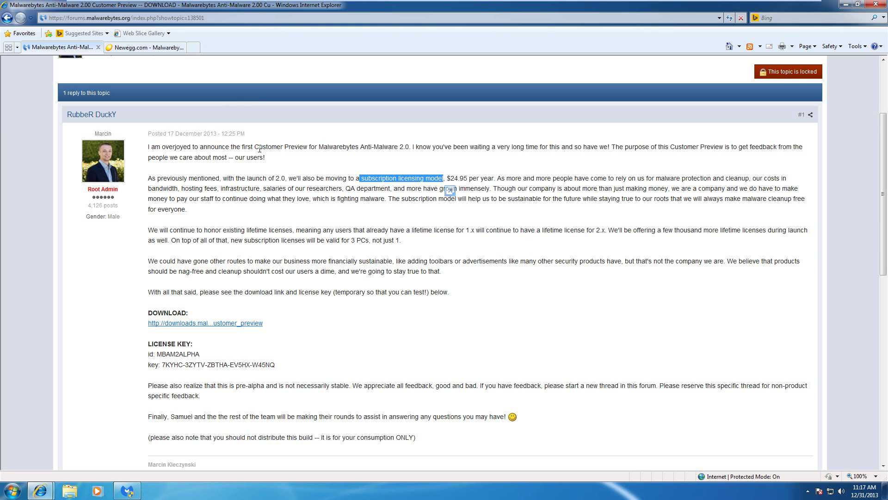
{"action": "left_click_drag", "start_coordinate": [266, 157], "coordinate": [229, 158]}
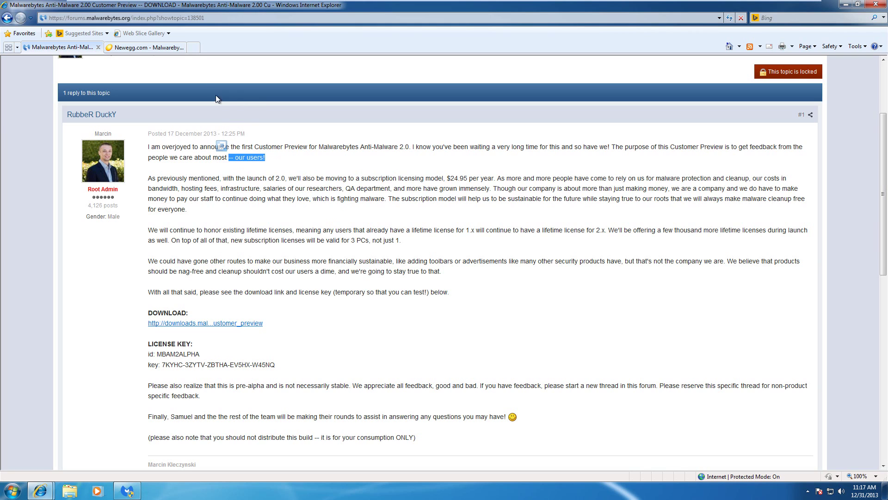
{"action": "left_click", "coordinate": [178, 49]}
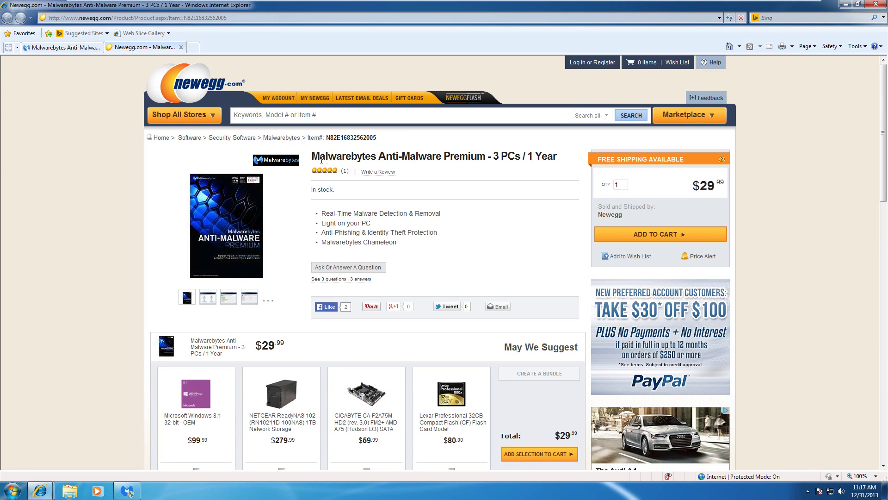
{"action": "mouse_move", "coordinate": [223, 216]}
{"action": "left_click_drag", "start_coordinate": [494, 156], "coordinate": [563, 161]}
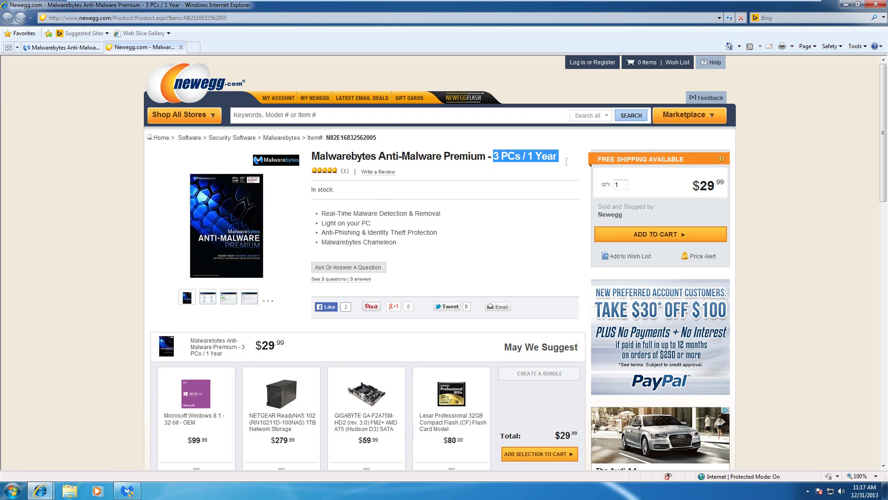
{"action": "left_click", "coordinate": [563, 169]}
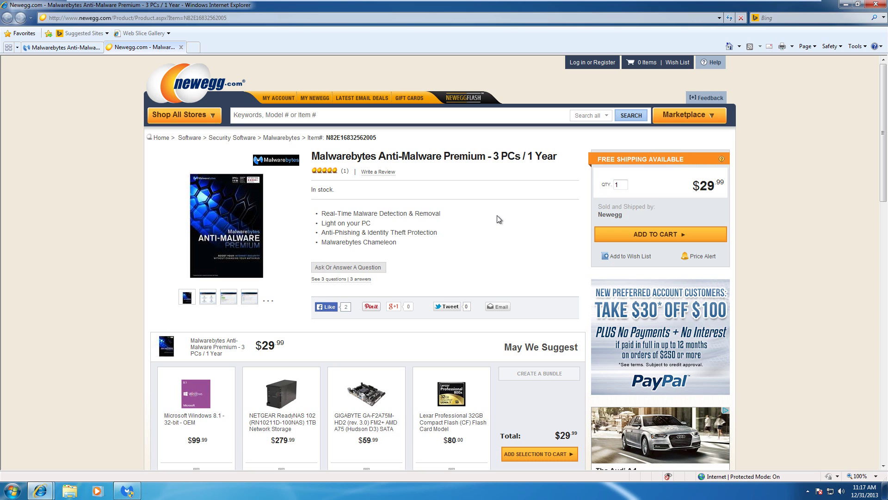
Step: Highlight the Malwarebytes Anti-Malware 2.0 mention, then close Internet Explorer with all its tabs
{"action": "left_click", "coordinate": [86, 48]}
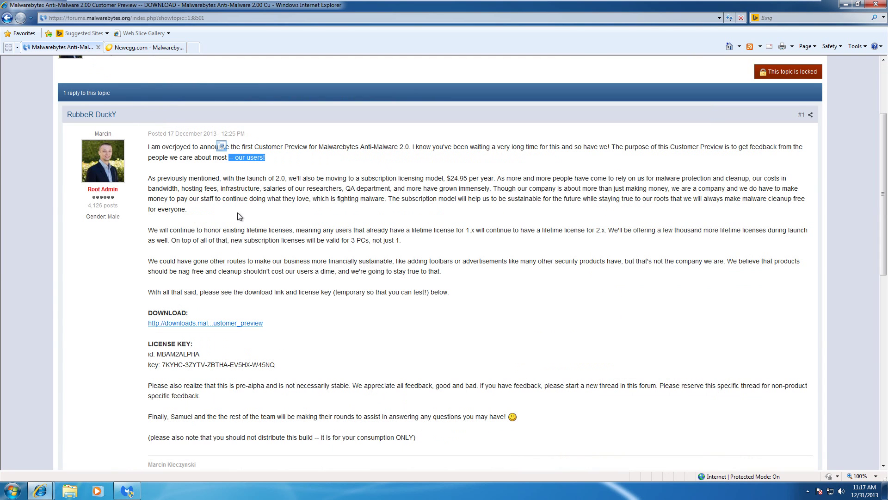
{"action": "left_click_drag", "start_coordinate": [309, 146], "coordinate": [433, 147]}
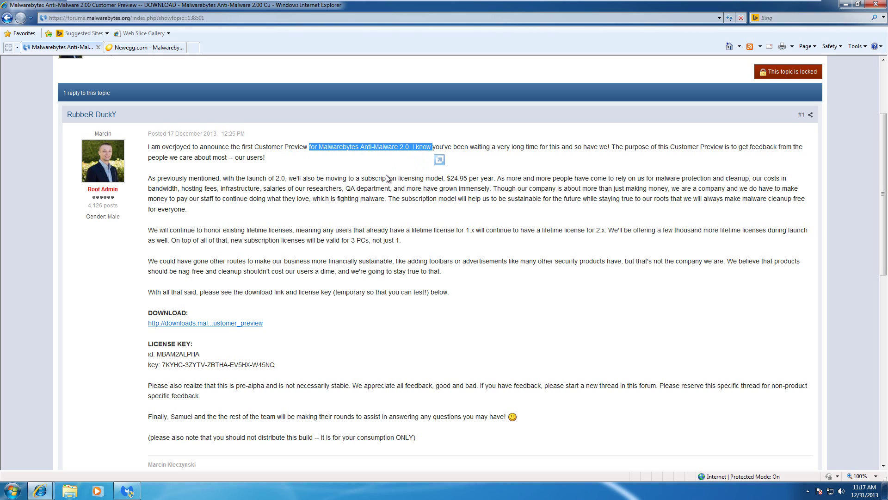
{"action": "left_click", "coordinate": [409, 212]}
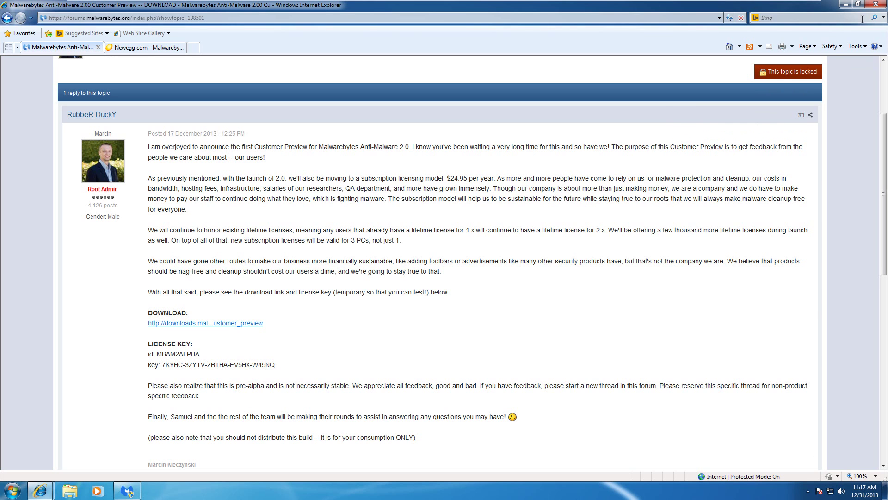
{"action": "left_click", "coordinate": [875, 4]}
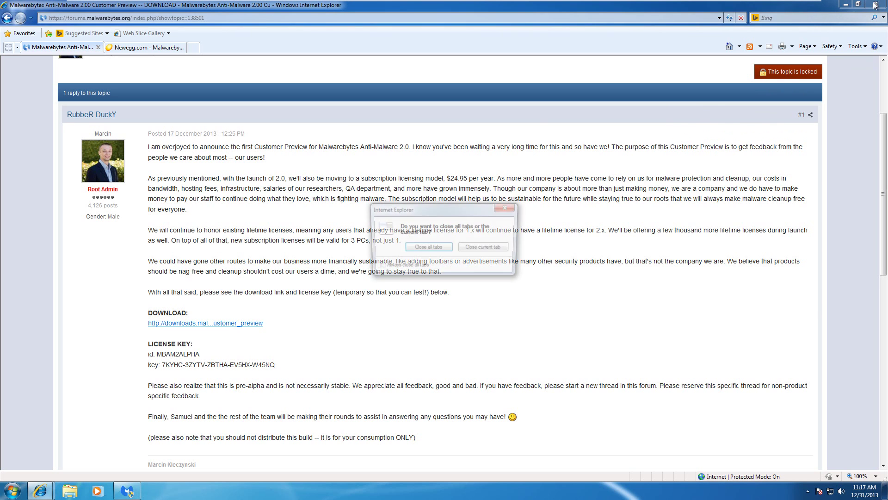
{"action": "left_click", "coordinate": [428, 248]}
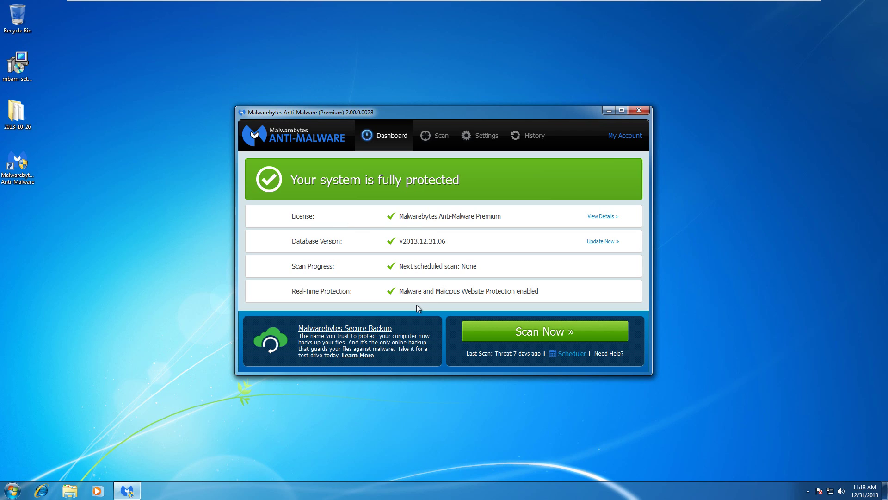
Step: Look over the scan types on the Scan page, then switch to the General Settings page
{"action": "left_click", "coordinate": [439, 143]}
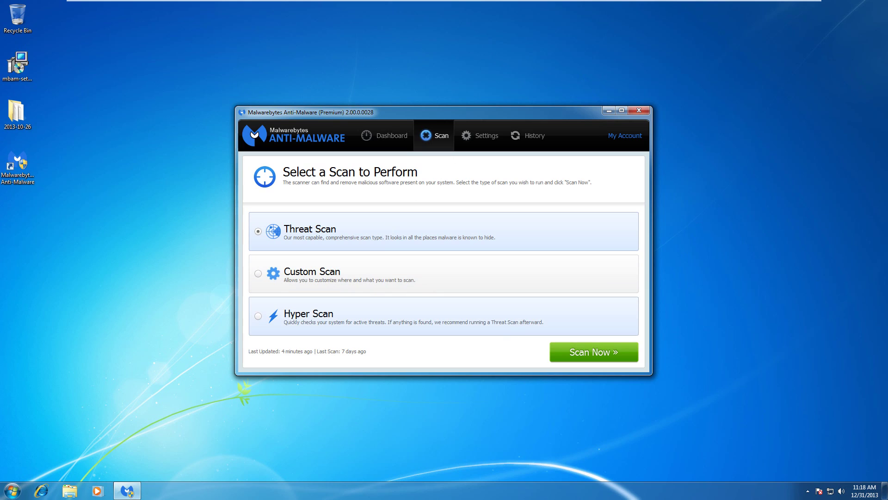
{"action": "left_click", "coordinate": [491, 139]}
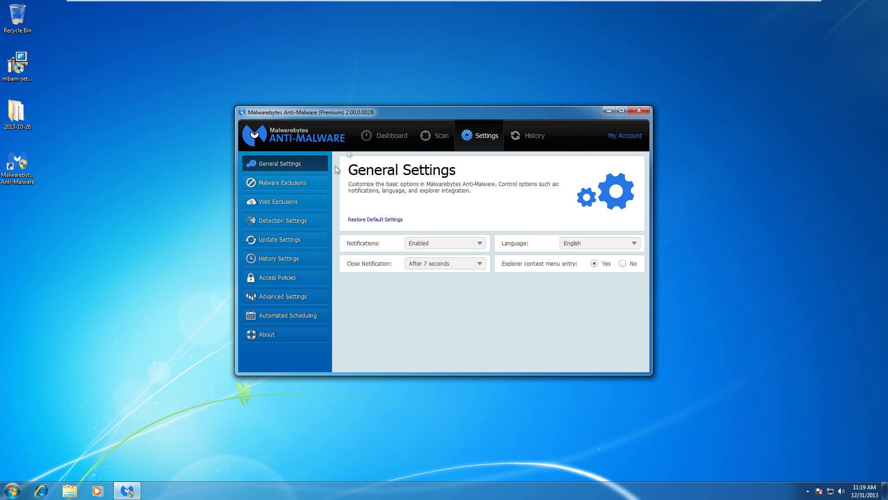
Step: Check the empty Malware and Web Exclusions lists, cancel an IP exclusion, and view Detection Settings
{"action": "left_click", "coordinate": [289, 186]}
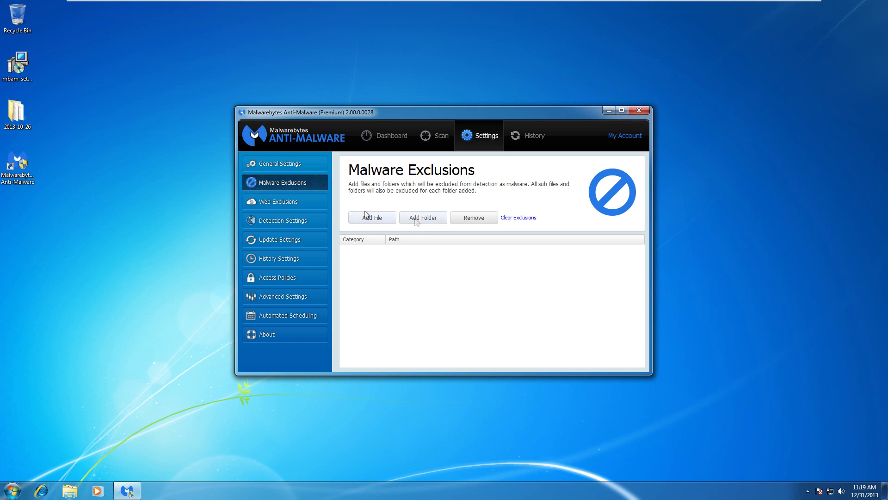
{"action": "left_click", "coordinate": [310, 202]}
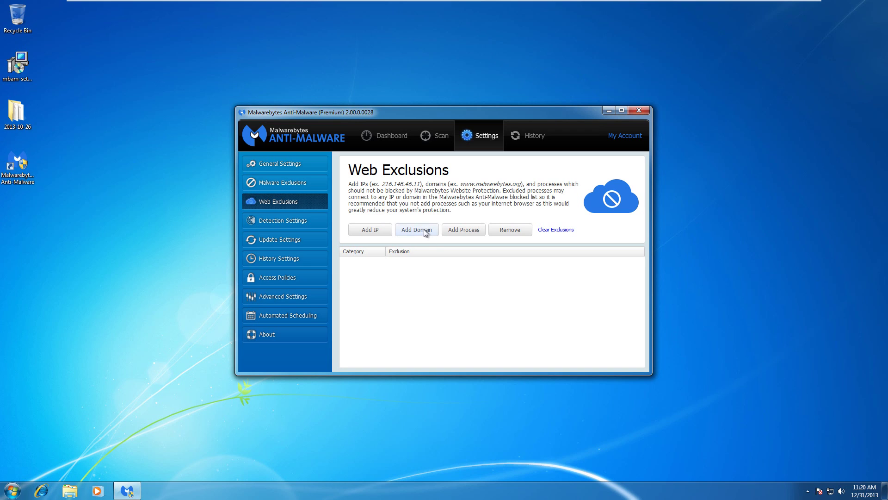
{"action": "left_click", "coordinate": [379, 231]}
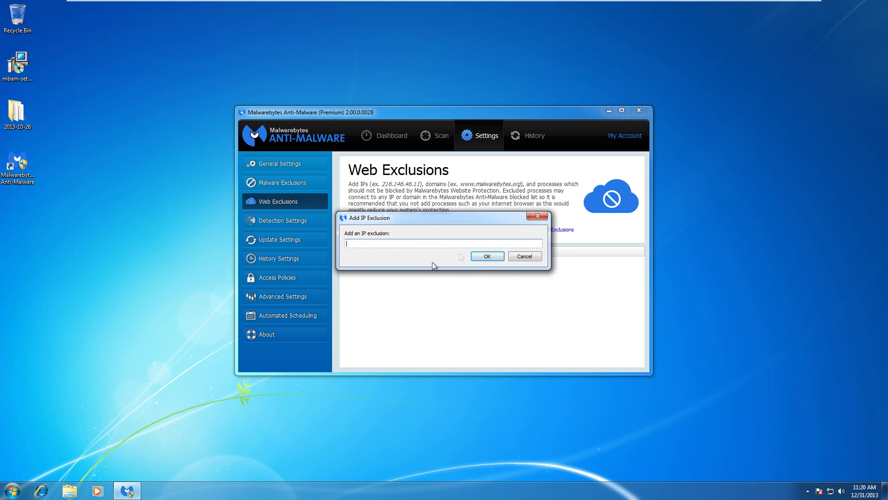
{"action": "left_click", "coordinate": [524, 257]}
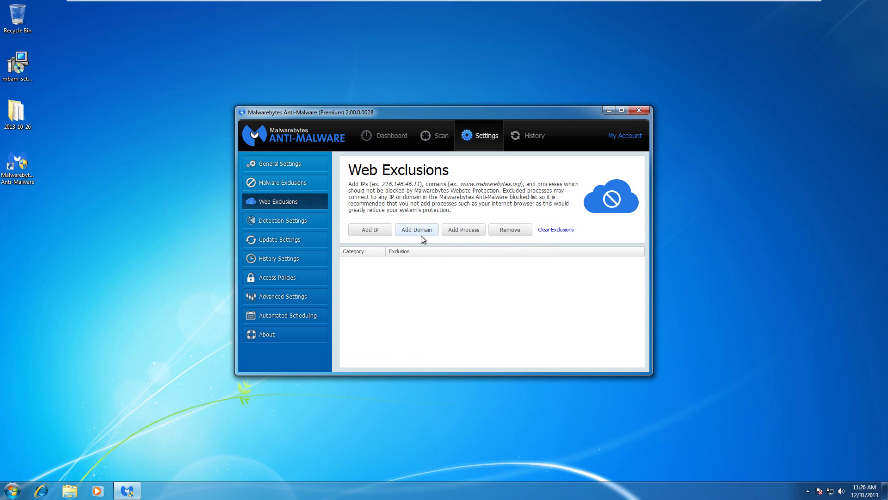
{"action": "left_click", "coordinate": [285, 221]}
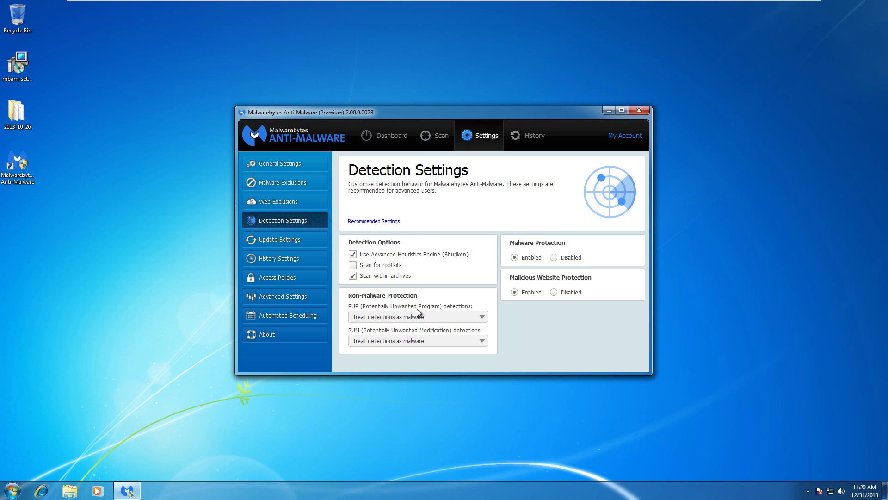
Step: Set History Settings to export scan logs in Message Board format
{"action": "left_click", "coordinate": [275, 239]}
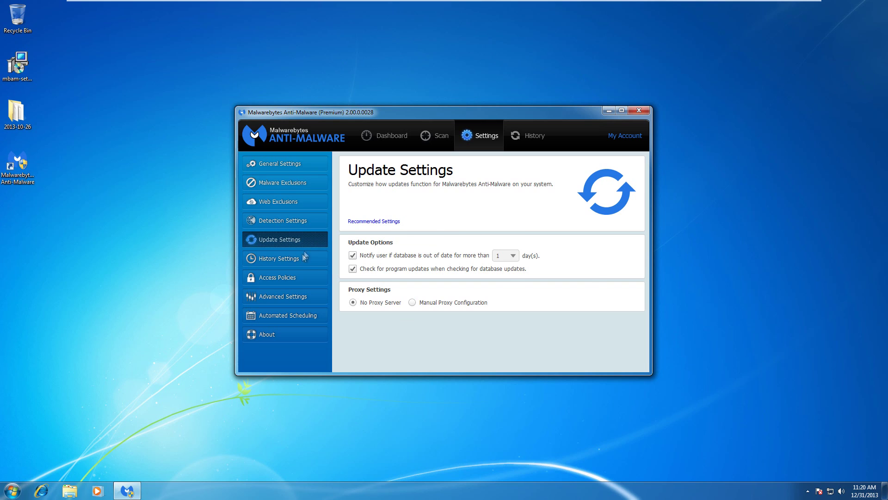
{"action": "left_click", "coordinate": [298, 265]}
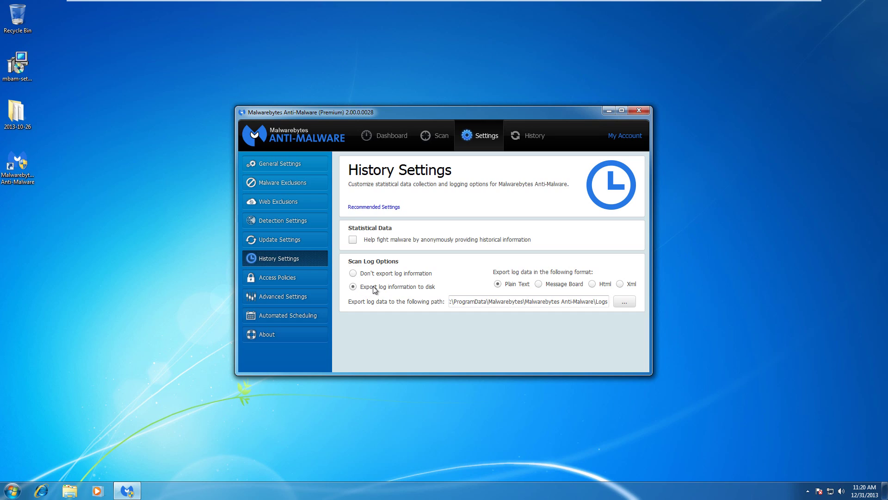
{"action": "left_click", "coordinate": [540, 286]}
Step: Check for database updates on the Dashboard, then run a Hyper Scan
{"action": "left_click", "coordinate": [408, 138]}
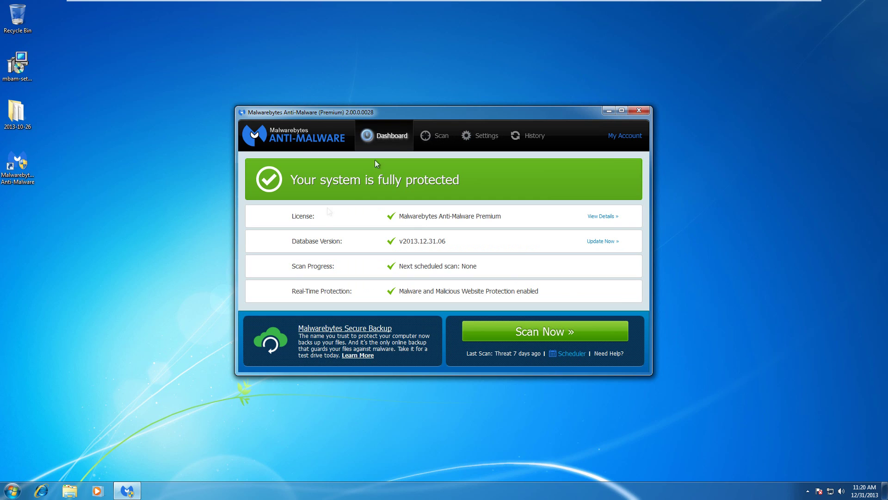
{"action": "left_click", "coordinate": [592, 243]}
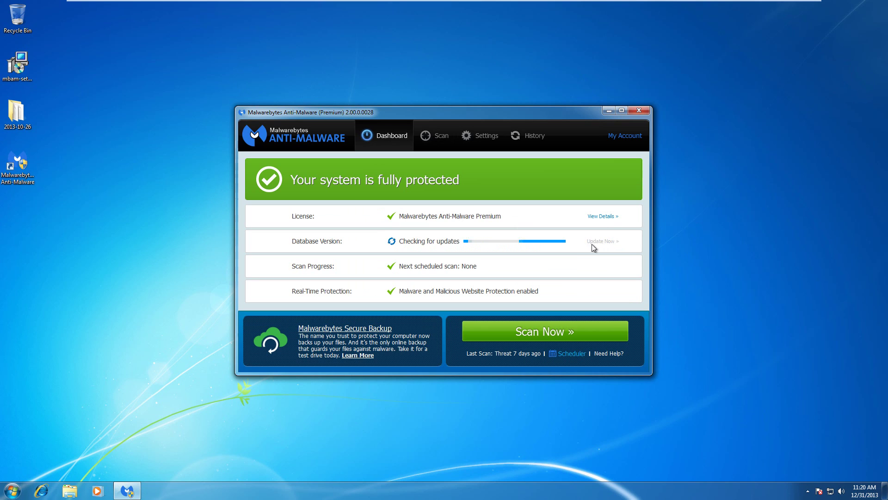
{"action": "left_click", "coordinate": [470, 138]}
{"action": "left_click", "coordinate": [437, 136]}
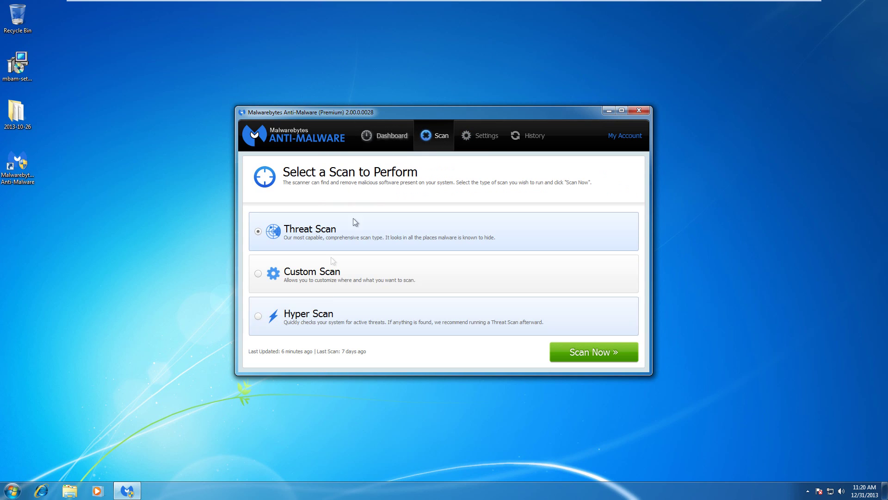
{"action": "left_click", "coordinate": [311, 323]}
{"action": "left_click", "coordinate": [559, 354]}
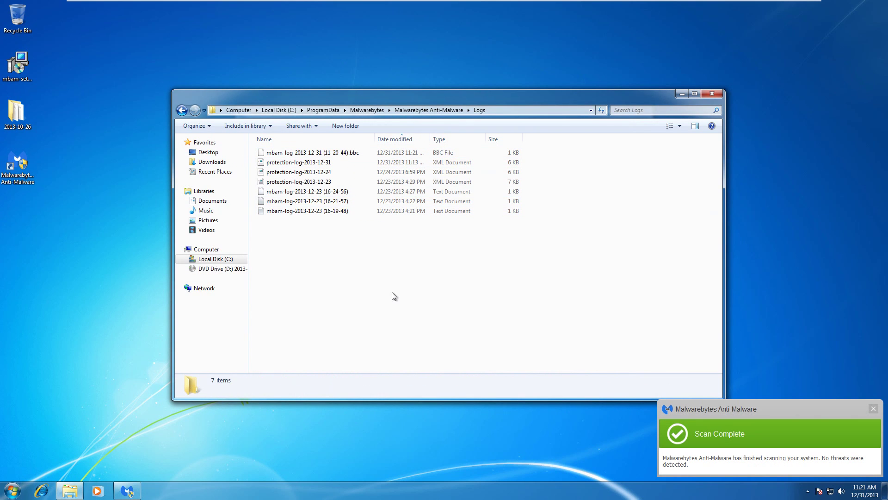
Step: Open the newest .bbc scan log in Notepad
{"action": "left_click", "coordinate": [359, 153]}
{"action": "right_click", "coordinate": [354, 150]}
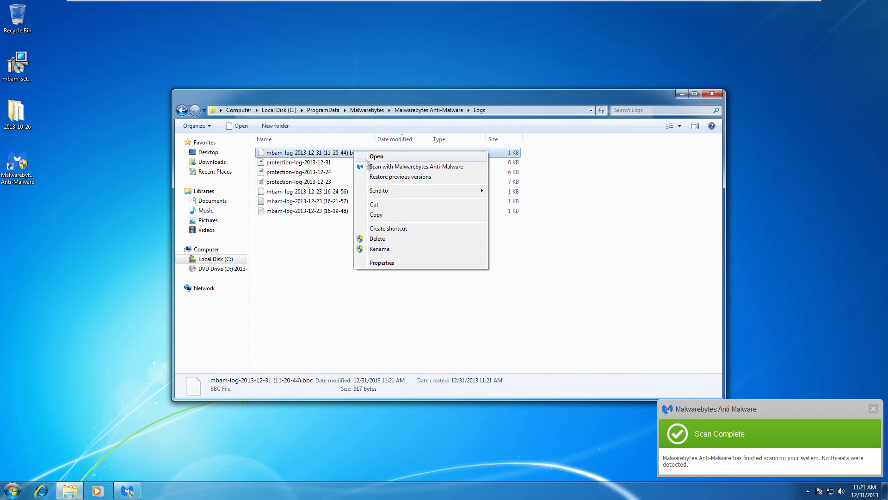
{"action": "left_click", "coordinate": [380, 157]}
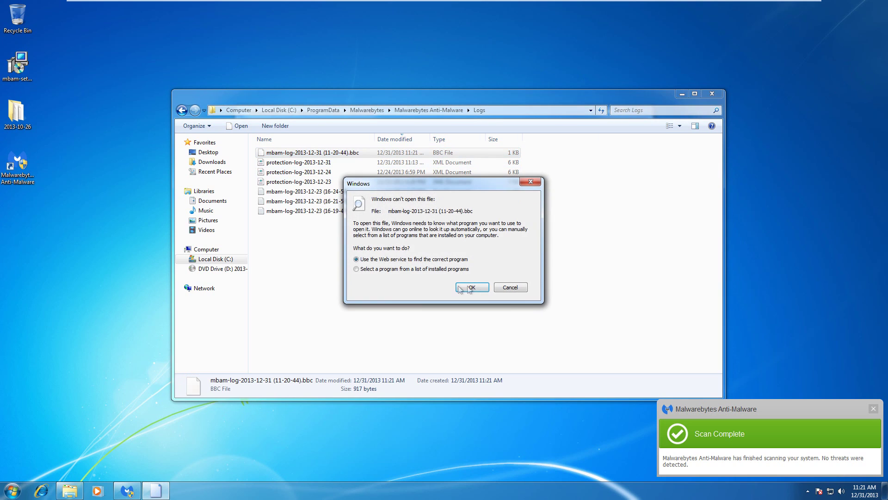
{"action": "left_click", "coordinate": [472, 287]}
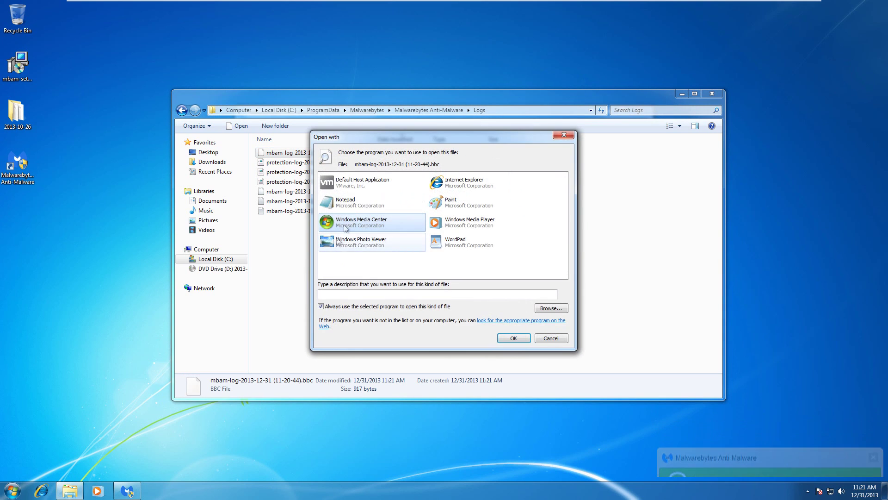
{"action": "double_click", "coordinate": [365, 212]}
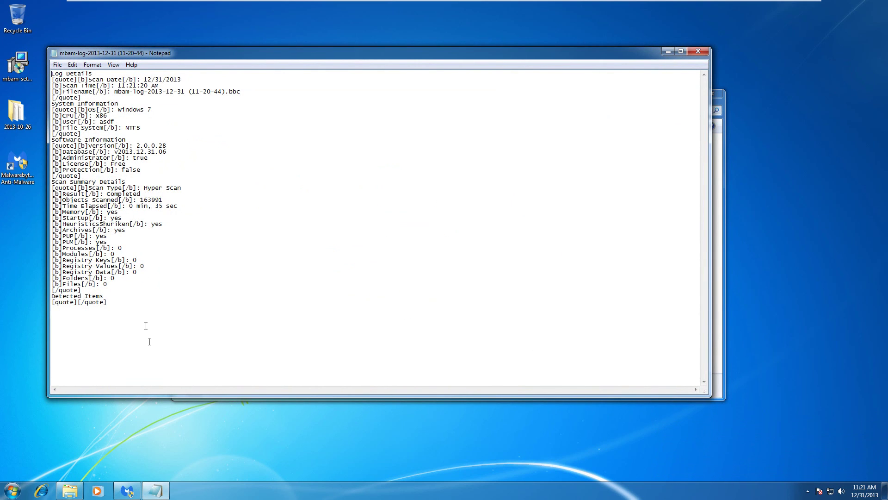
Step: Select and deselect the log text, then close the scan log in Notepad
{"action": "left_click_drag", "start_coordinate": [149, 341], "coordinate": [52, 73]}
{"action": "left_click", "coordinate": [386, 268]}
{"action": "left_click", "coordinate": [705, 44]}
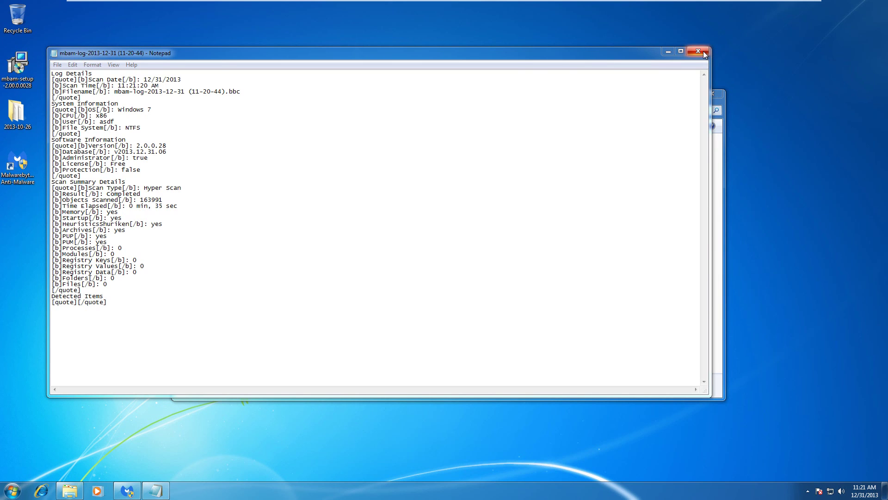
{"action": "left_click", "coordinate": [701, 52]}
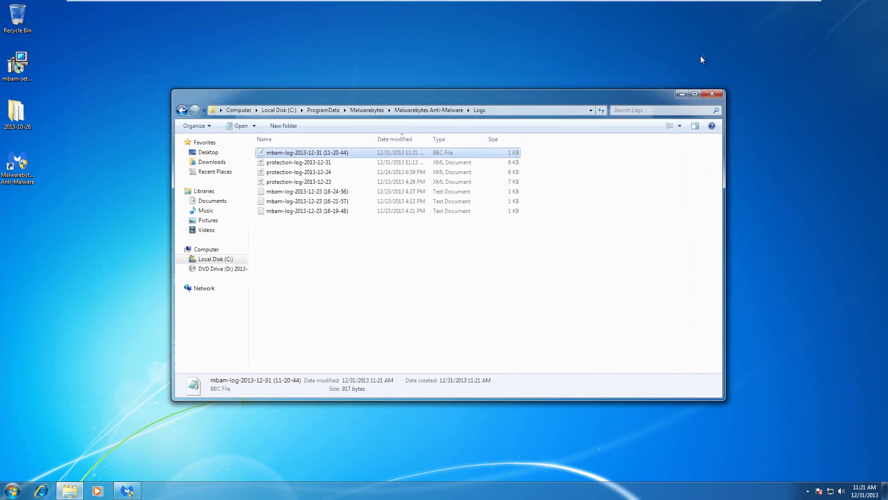
Step: Close the Logs folder window and view the Access Policies settings page
{"action": "left_click", "coordinate": [717, 93]}
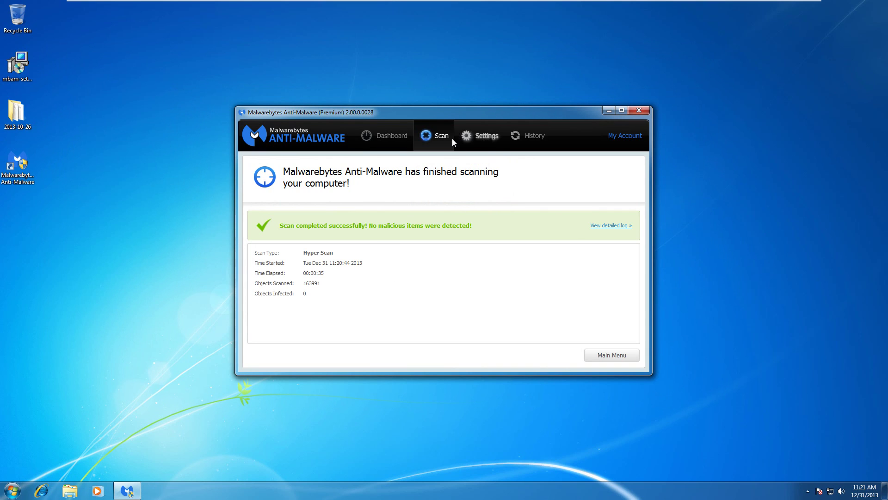
{"action": "left_click", "coordinate": [481, 135]}
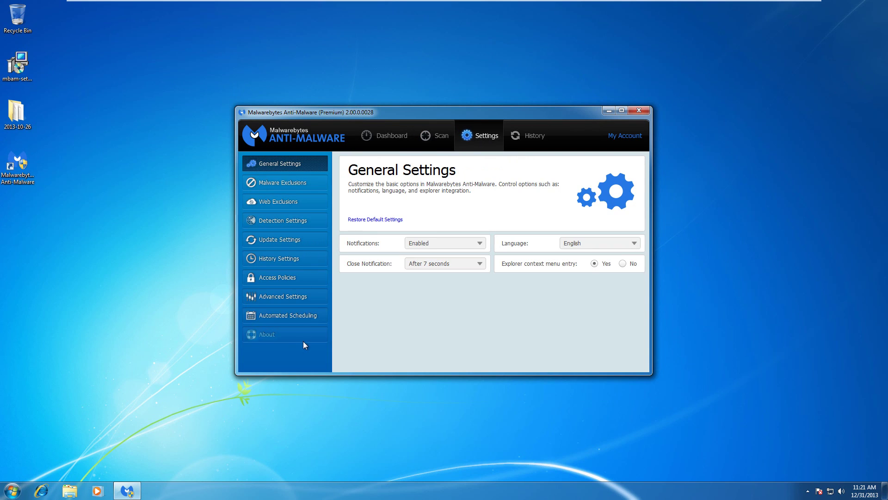
{"action": "left_click", "coordinate": [286, 289]}
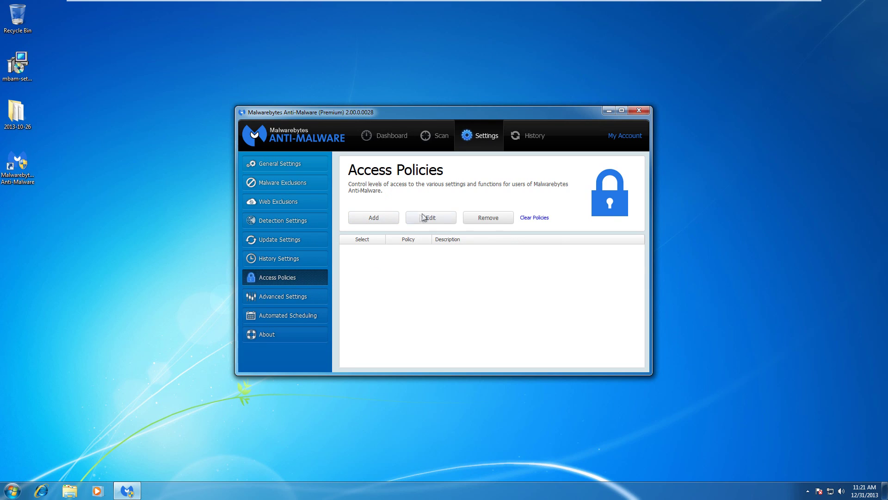
{"action": "left_click", "coordinate": [370, 222]}
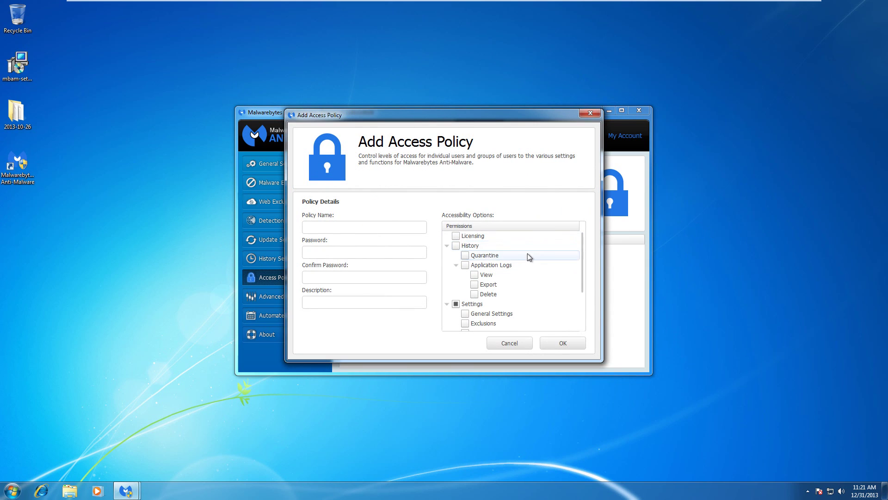
{"action": "scroll", "coordinate": [514, 278], "scroll_direction": "down", "scroll_amount": 3}
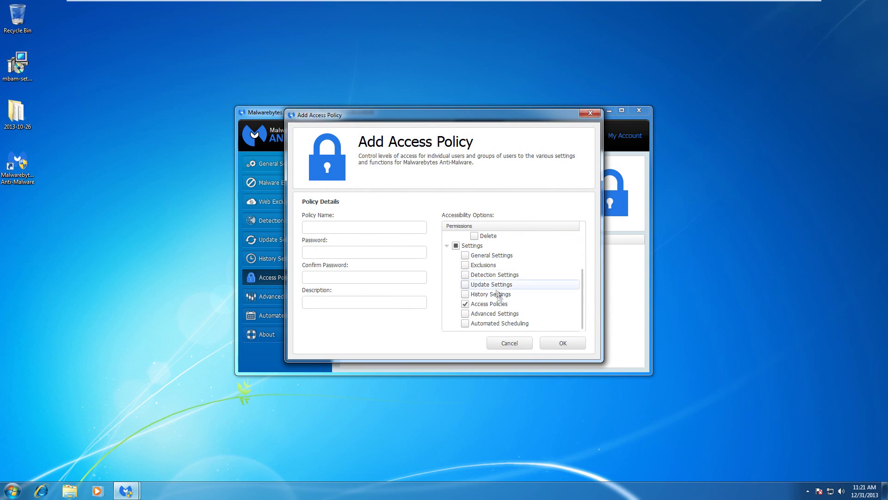
{"action": "left_click", "coordinate": [511, 344]}
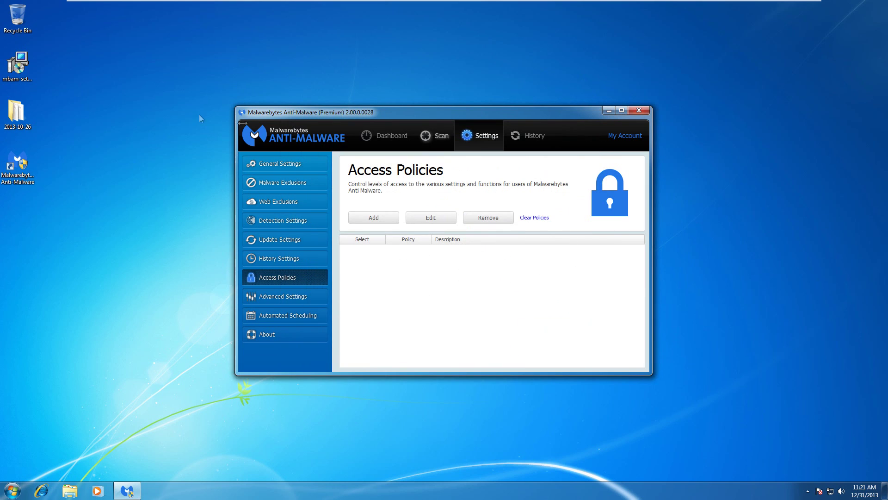
Step: Enable the self-protection module in Advanced Settings, view Automated Scheduling and About, then return to Scan
{"action": "left_click", "coordinate": [277, 300]}
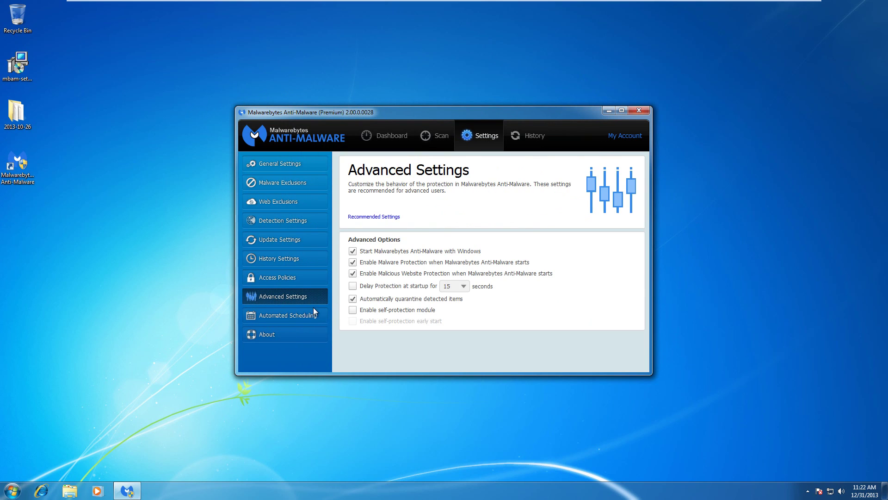
{"action": "left_click", "coordinate": [354, 312]}
{"action": "left_click", "coordinate": [284, 317]}
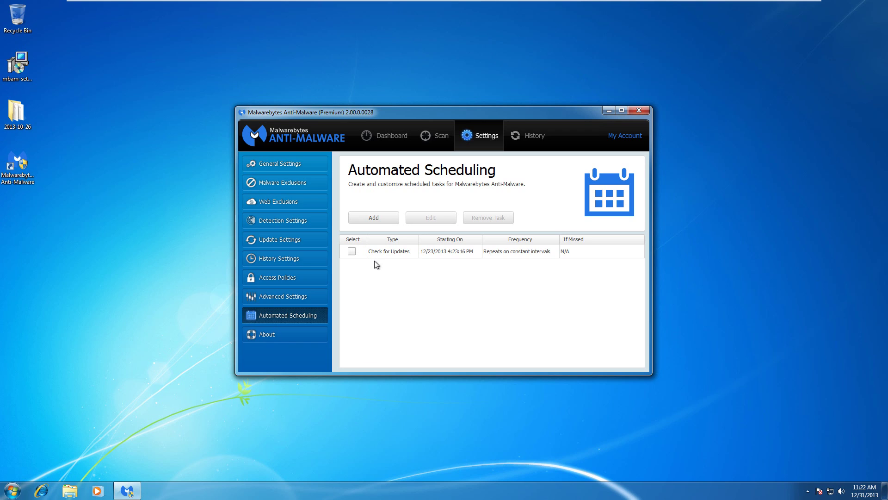
{"action": "left_click", "coordinate": [271, 334]}
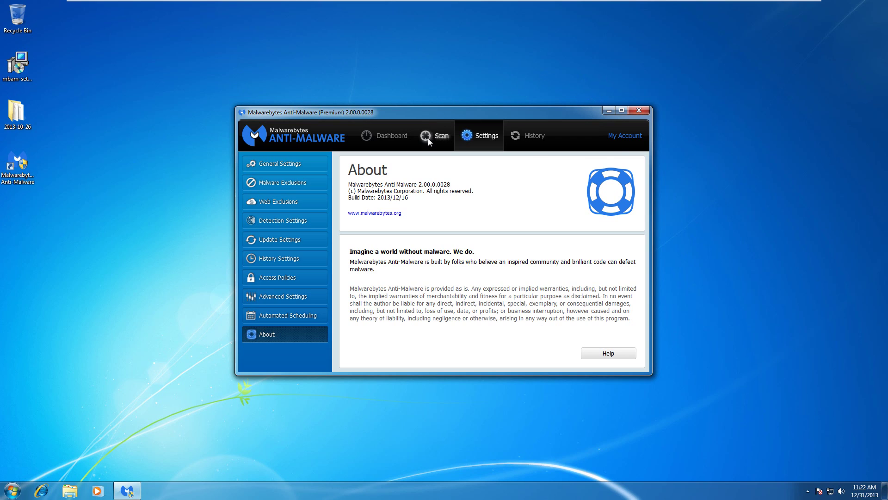
{"action": "left_click", "coordinate": [440, 141]}
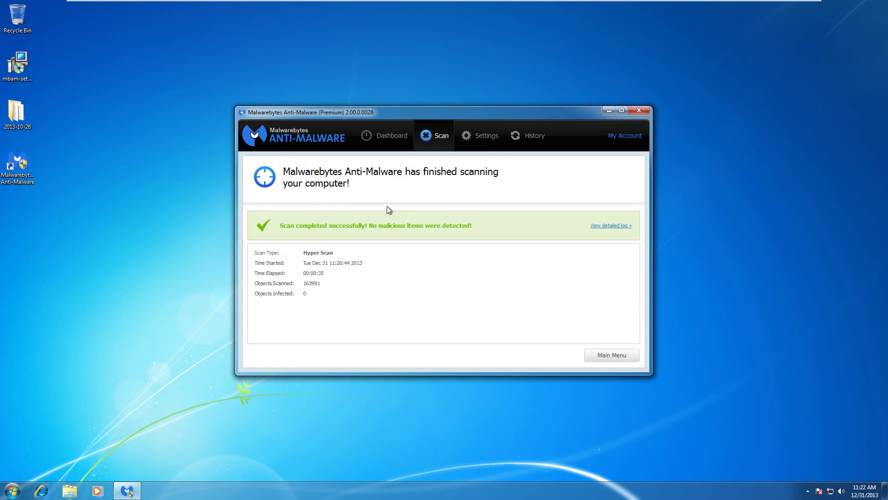
Step: Select Threat Scan from the scan types and start it, skipping the update check
{"action": "left_click", "coordinate": [612, 358]}
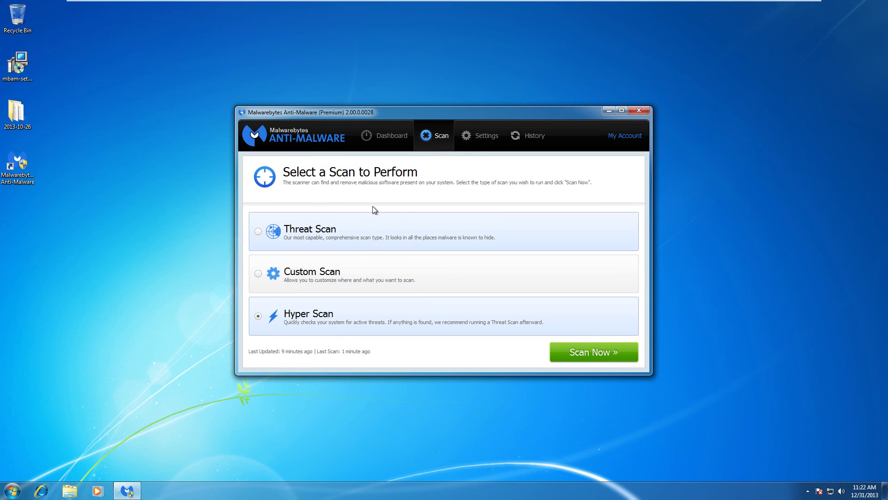
{"action": "left_click", "coordinate": [301, 238]}
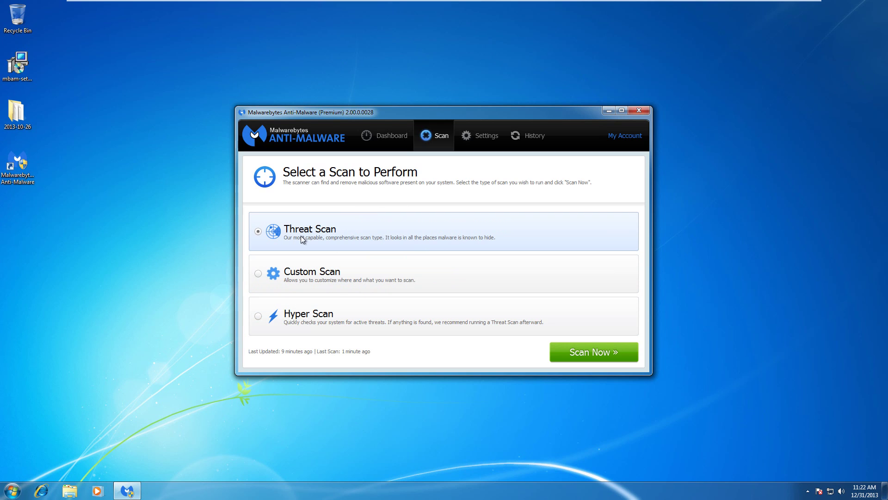
{"action": "left_click", "coordinate": [577, 356]}
{"action": "left_click", "coordinate": [553, 357]}
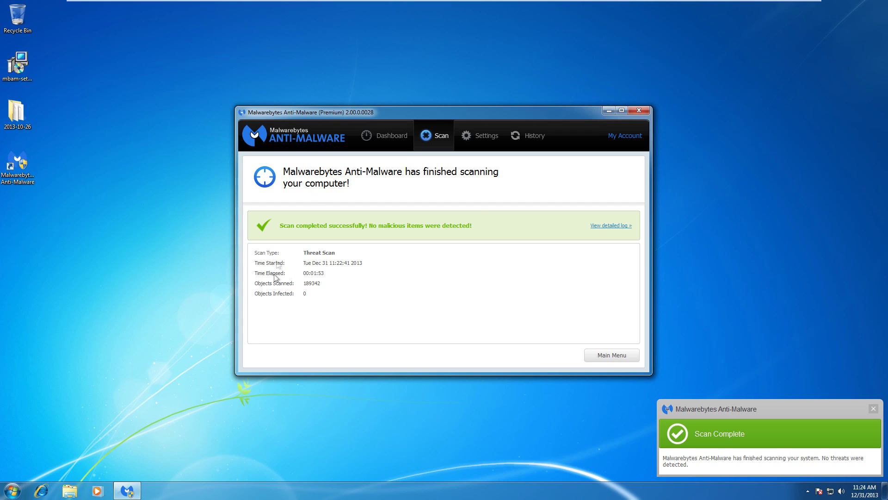
Step: View the Threat Scan's detailed log in Notepad, close it, and choose Custom Scan
{"action": "left_click", "coordinate": [620, 226]}
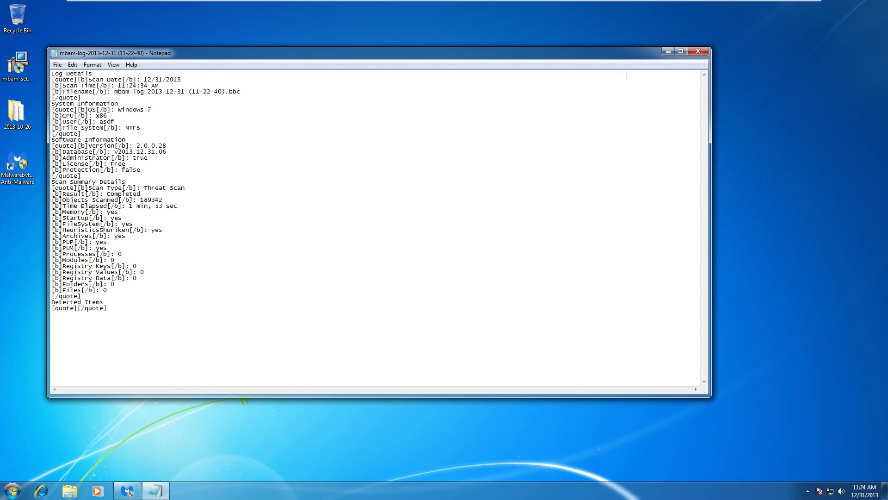
{"action": "left_click", "coordinate": [699, 52]}
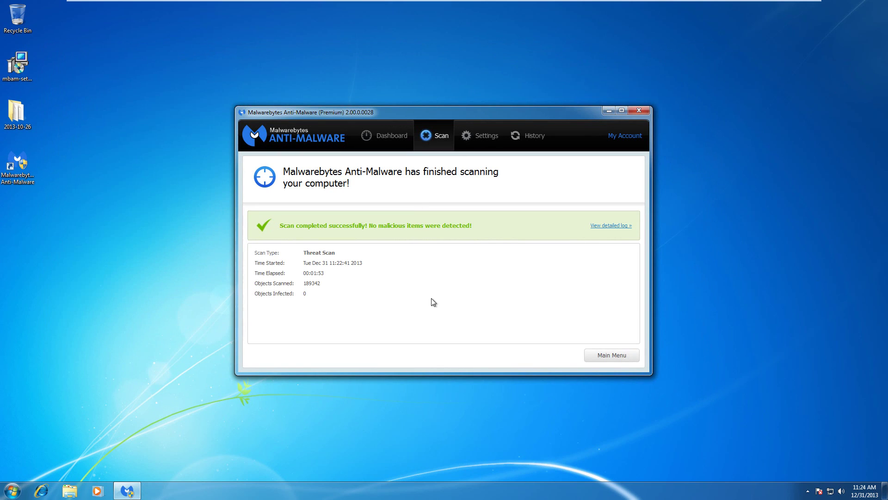
{"action": "left_click", "coordinate": [620, 357]}
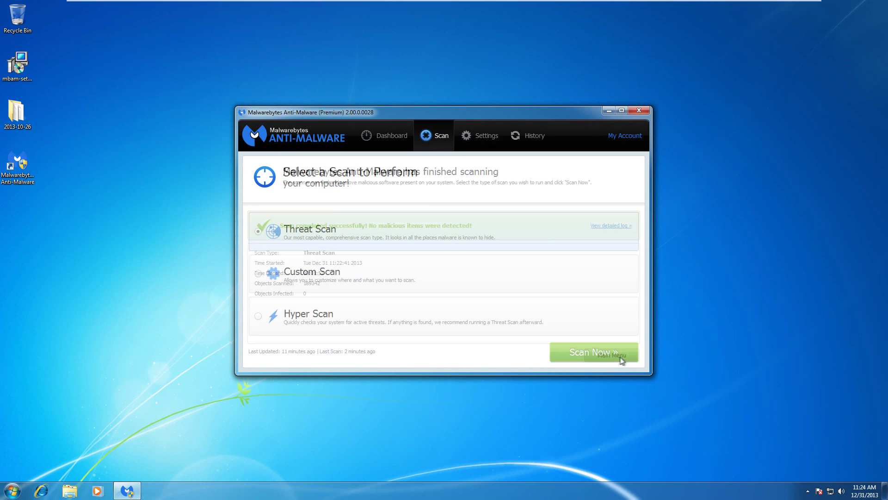
{"action": "left_click", "coordinate": [398, 285]}
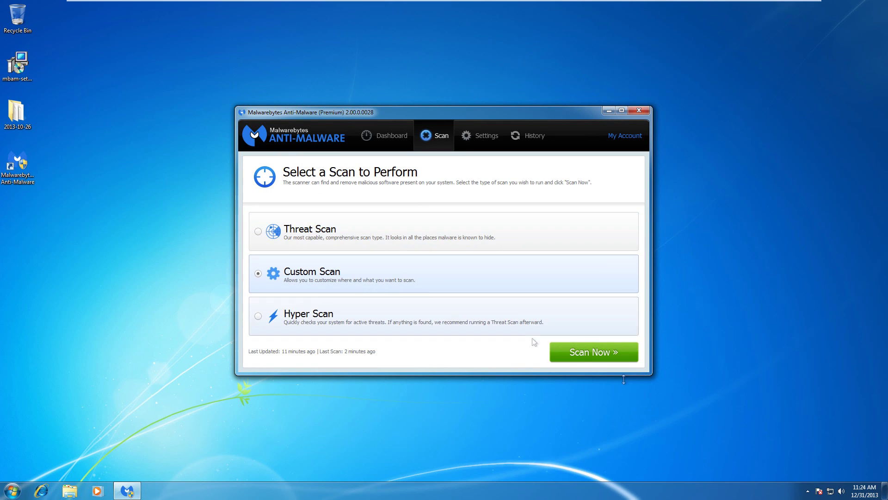
Step: Mark the Desktop's 2013-10-26 folder (under C: > Users > profile) as the Custom Scan target
{"action": "left_click", "coordinate": [562, 360]}
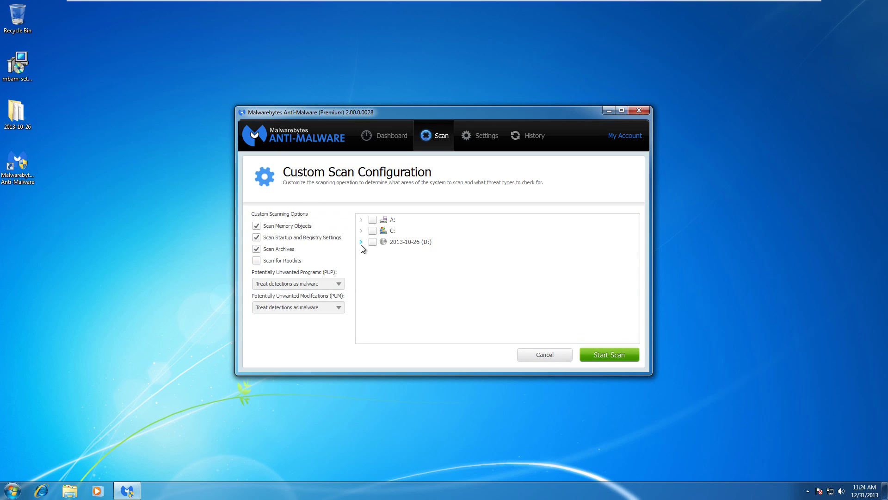
{"action": "left_click", "coordinate": [361, 230]}
{"action": "left_click", "coordinate": [371, 319]}
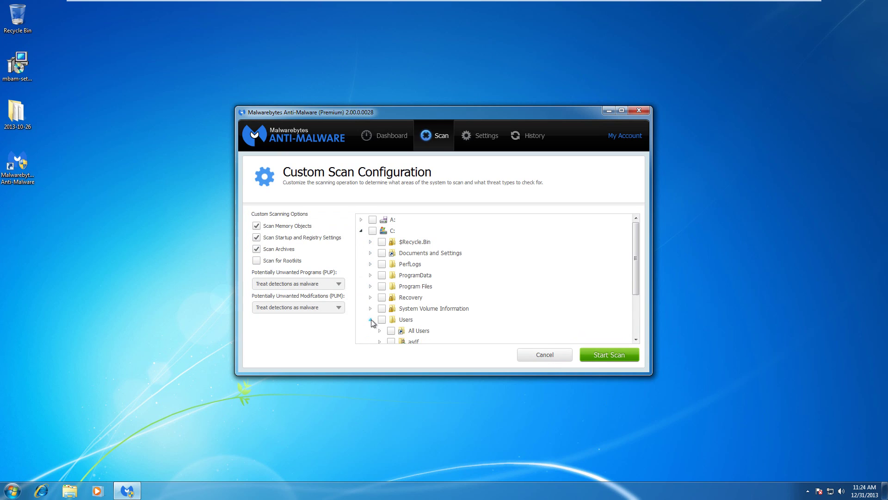
{"action": "scroll", "coordinate": [377, 335], "scroll_direction": "down", "scroll_amount": 2}
{"action": "left_click", "coordinate": [380, 275]}
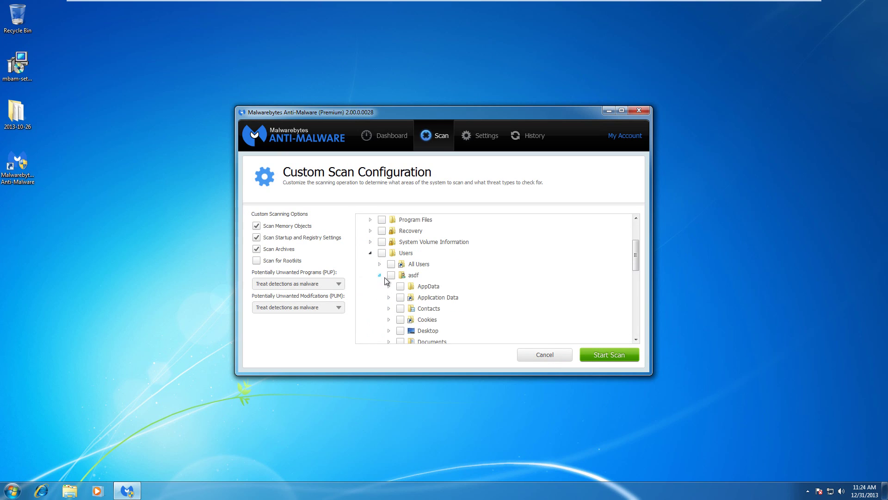
{"action": "scroll", "coordinate": [389, 282], "scroll_direction": "down", "scroll_amount": 1}
{"action": "left_click", "coordinate": [389, 298]}
{"action": "left_click", "coordinate": [409, 309]}
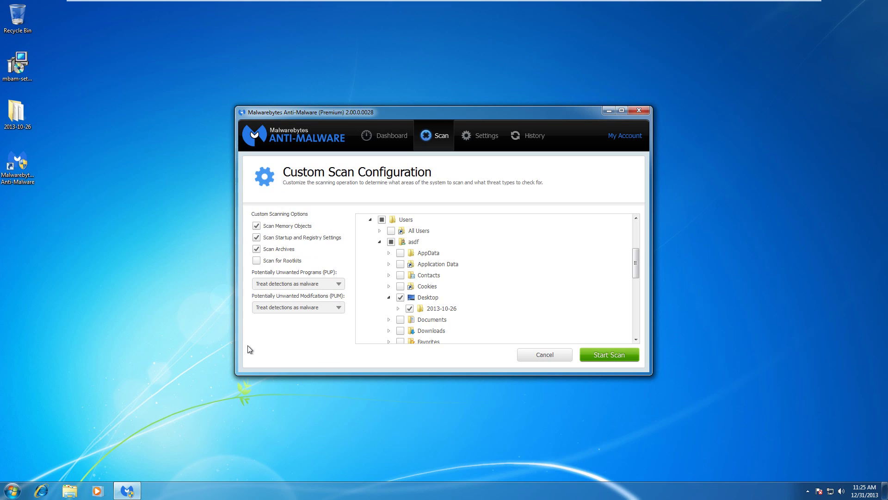
Step: Review the PUM options, keep PUPs treated as malware, and start the custom scan
{"action": "left_click", "coordinate": [306, 312]}
{"action": "left_click", "coordinate": [307, 312]}
{"action": "left_click", "coordinate": [306, 285]}
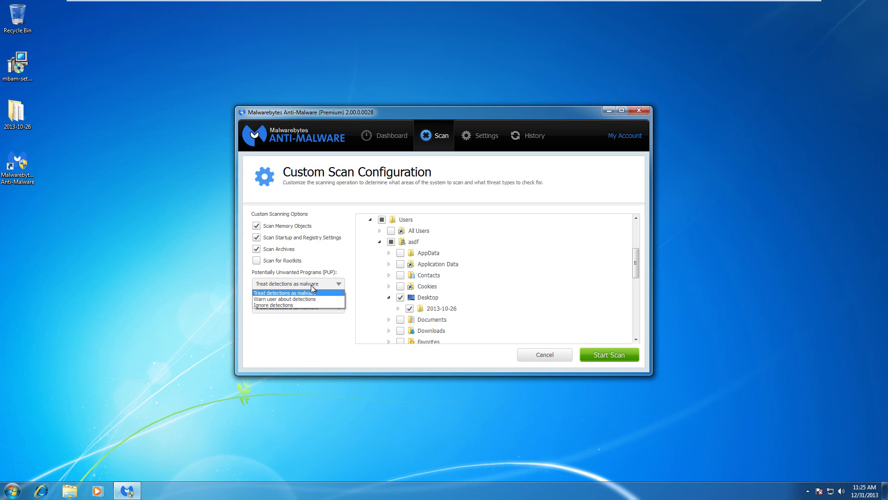
{"action": "left_click", "coordinate": [327, 282]}
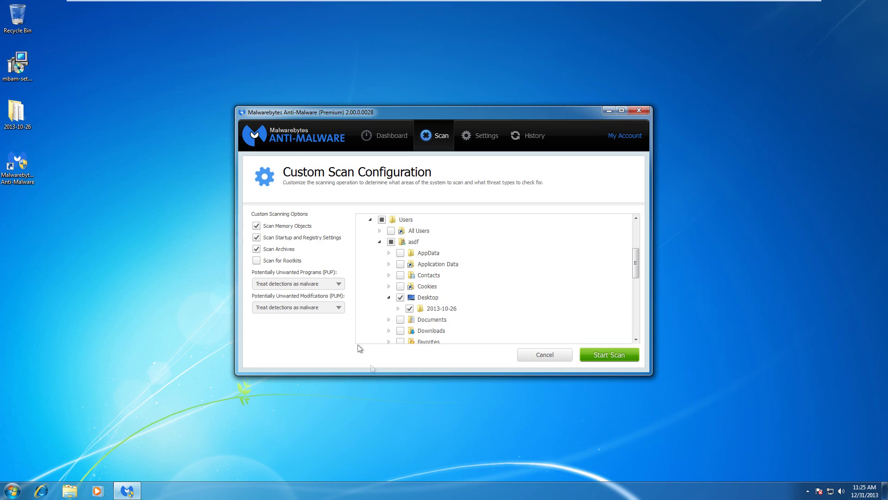
{"action": "left_click", "coordinate": [604, 356]}
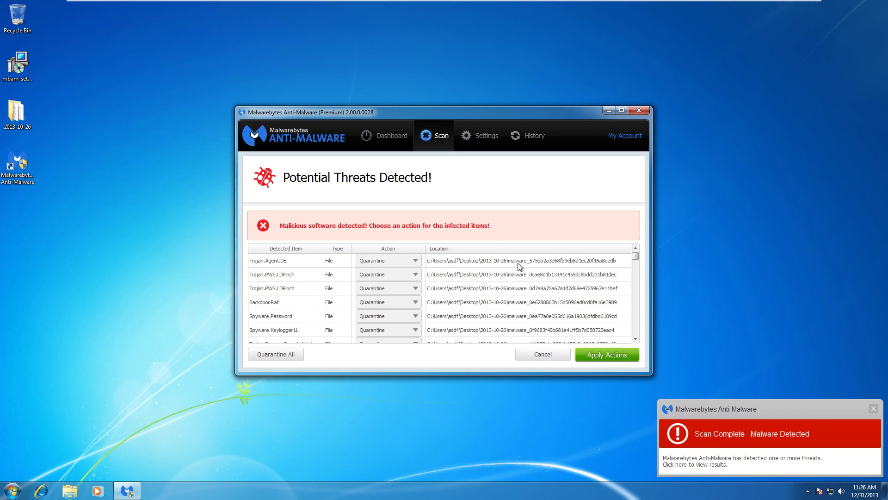
Step: Review the detected threats, apply Quarantine to all of them, and decline the restart
{"action": "scroll", "coordinate": [547, 304], "scroll_direction": "down", "scroll_amount": 10}
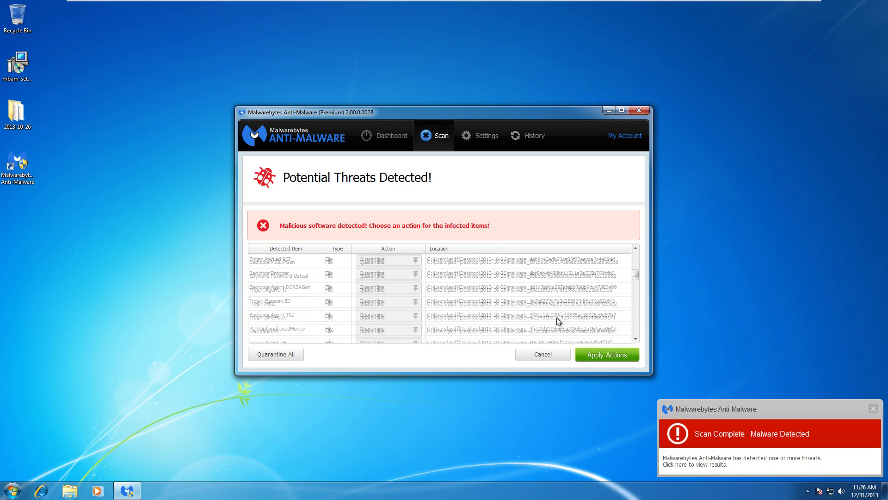
{"action": "scroll", "coordinate": [535, 310], "scroll_direction": "down", "scroll_amount": 8}
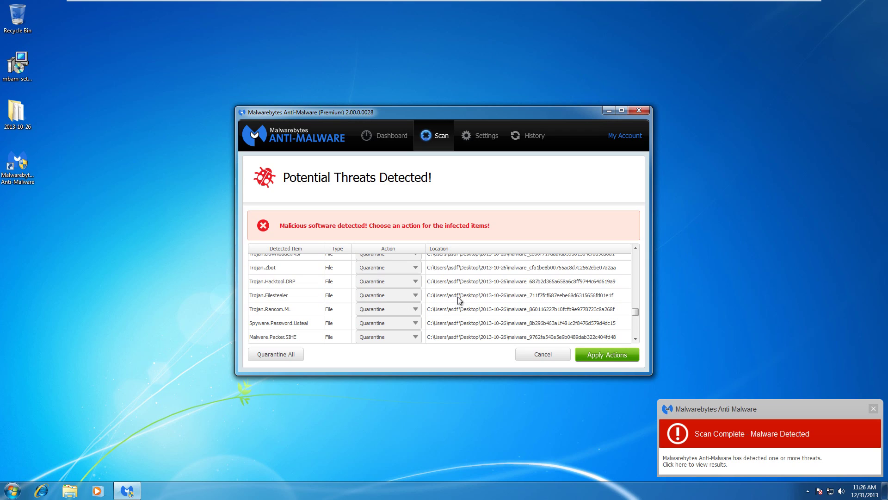
{"action": "left_click_drag", "start_coordinate": [636, 314], "coordinate": [627, 243]}
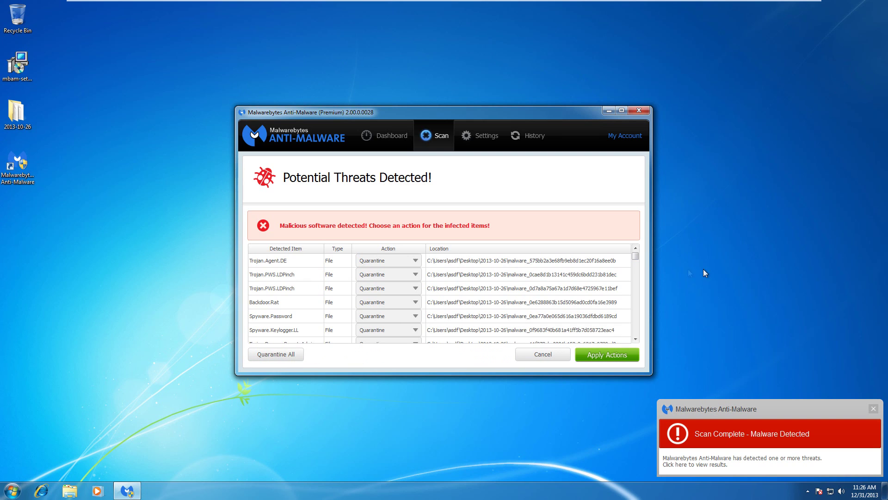
{"action": "left_click", "coordinate": [636, 340]}
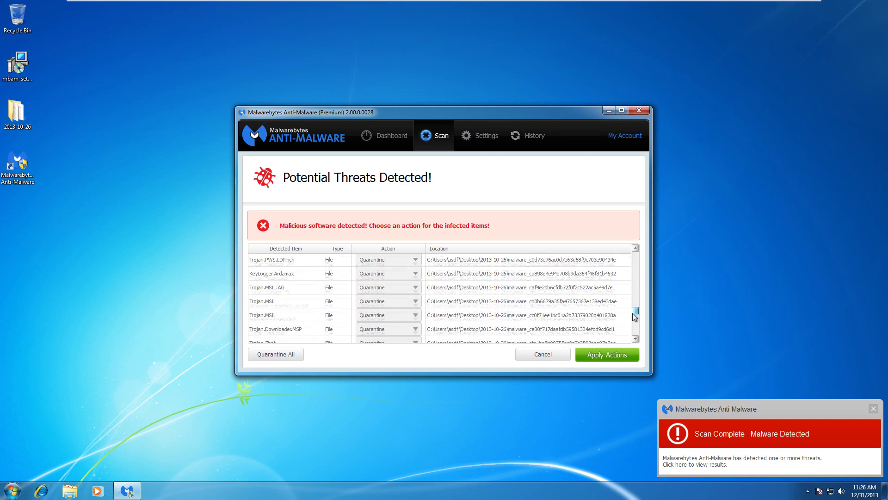
{"action": "left_click_drag", "start_coordinate": [636, 331], "coordinate": [640, 240]}
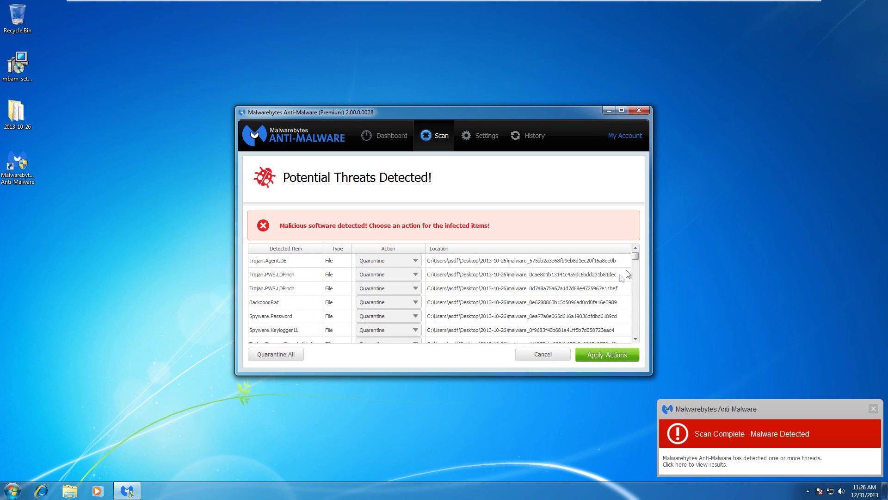
{"action": "left_click", "coordinate": [490, 376]}
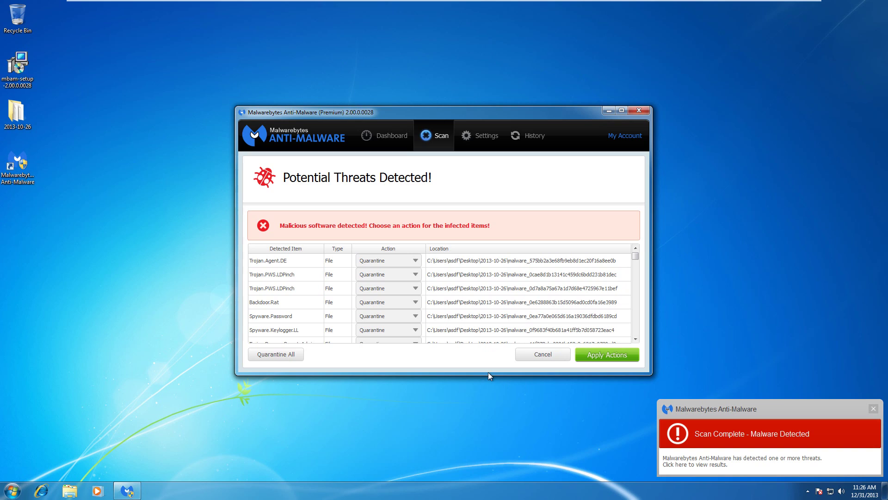
{"action": "left_click", "coordinate": [666, 410]}
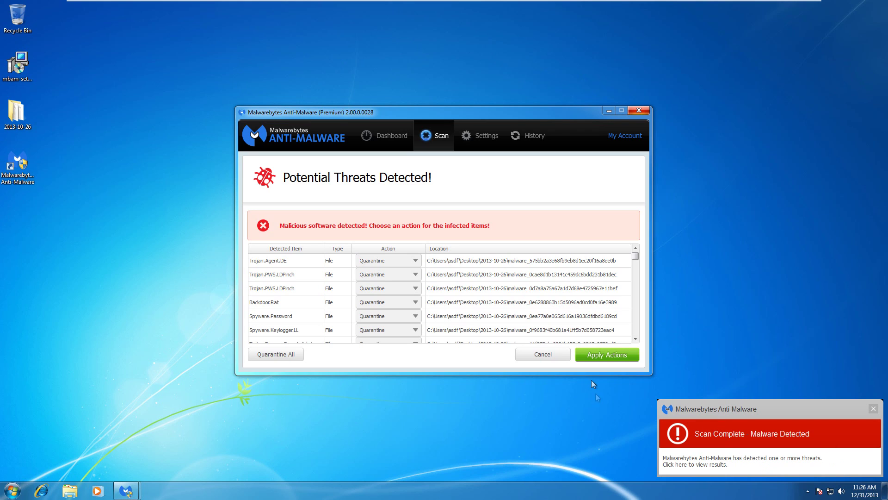
{"action": "key", "text": "Return"}
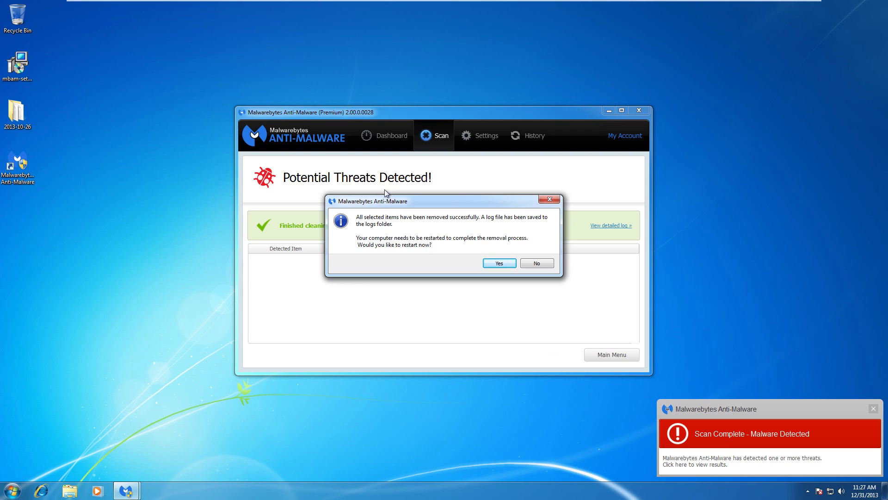
{"action": "left_click", "coordinate": [533, 264]}
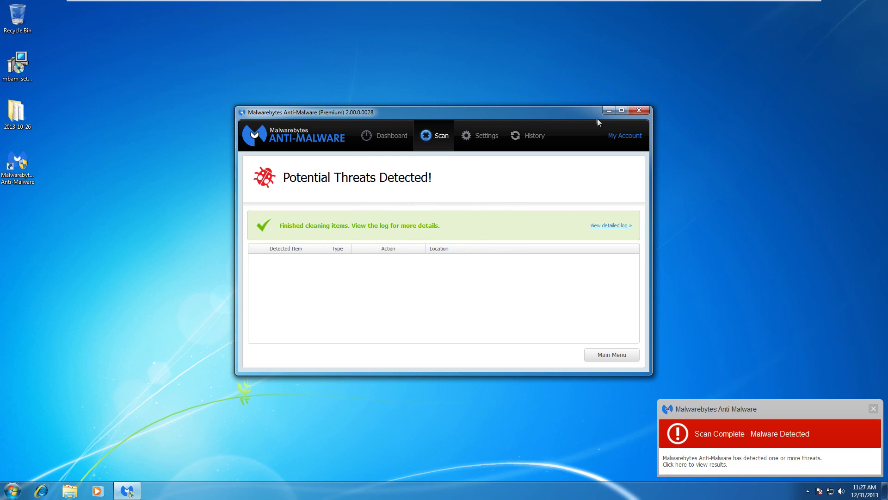
Step: Show the License Details page confirming the Premium licence is Licensed, activated 12/23/13
{"action": "left_click", "coordinate": [622, 138]}
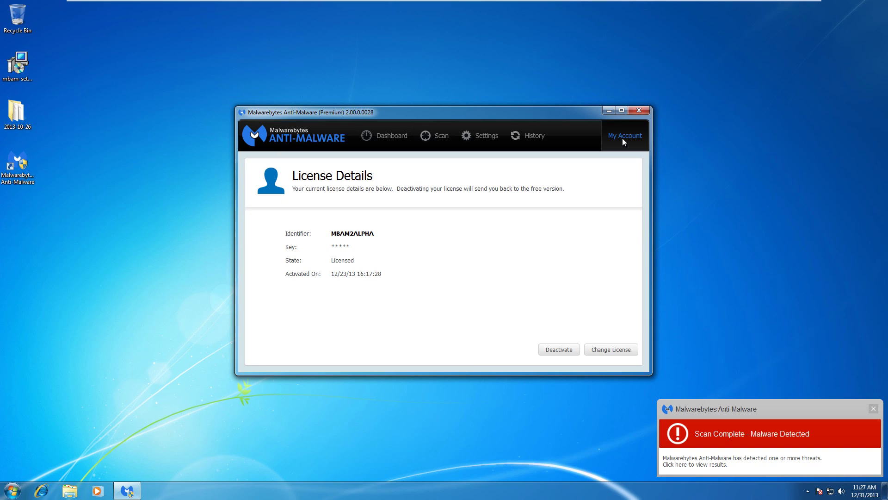